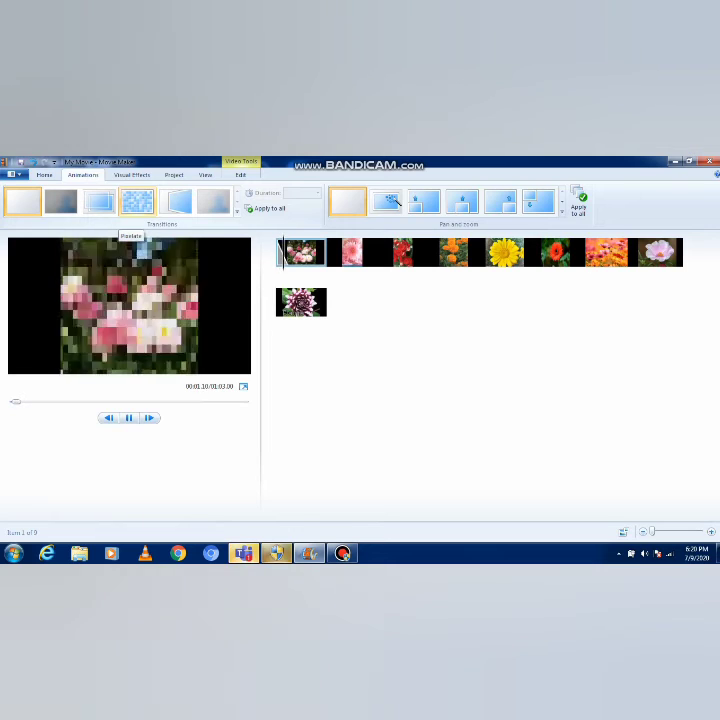
Apply the Pixelate transition to the first photo and all other photos, and play part of the movie to preview it.
left_click(137, 203)
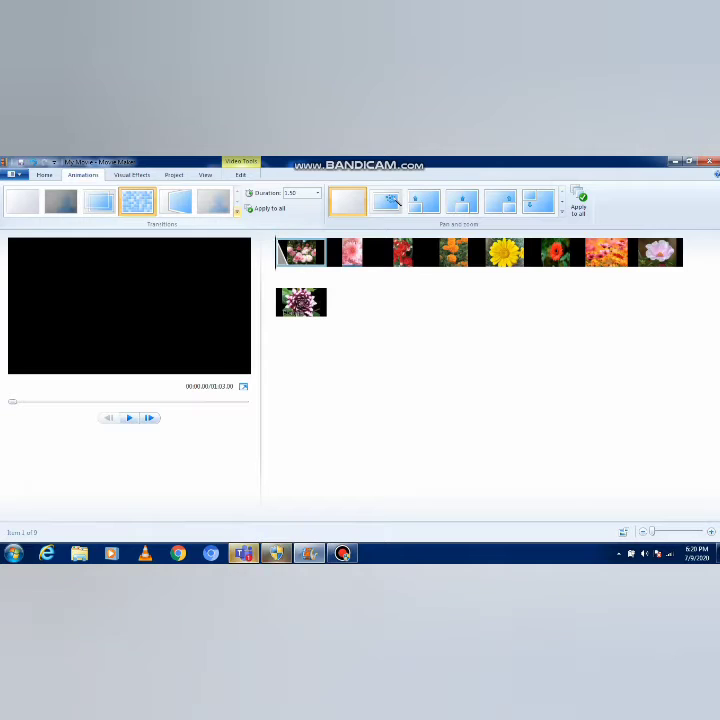
left_click(238, 211)
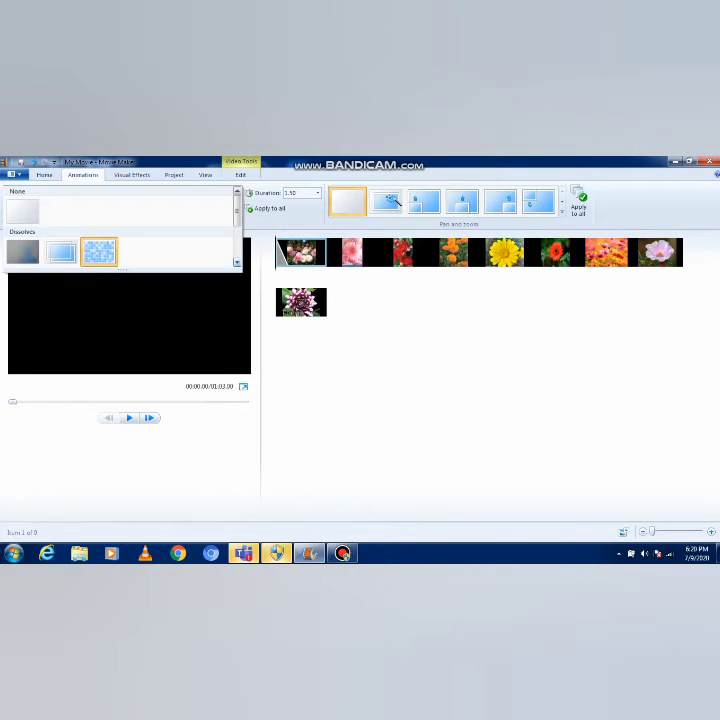
scroll(120, 225, "down", 2)
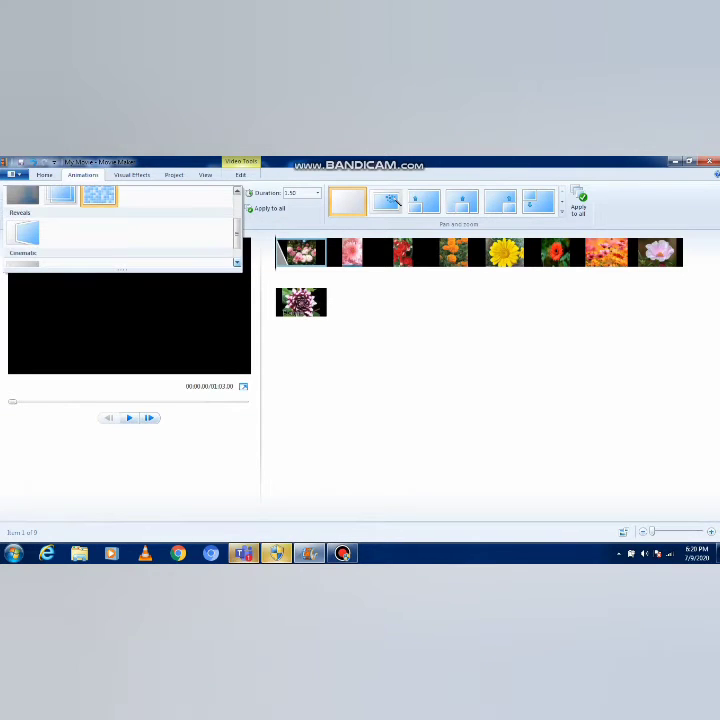
scroll(120, 225, "down", 1)
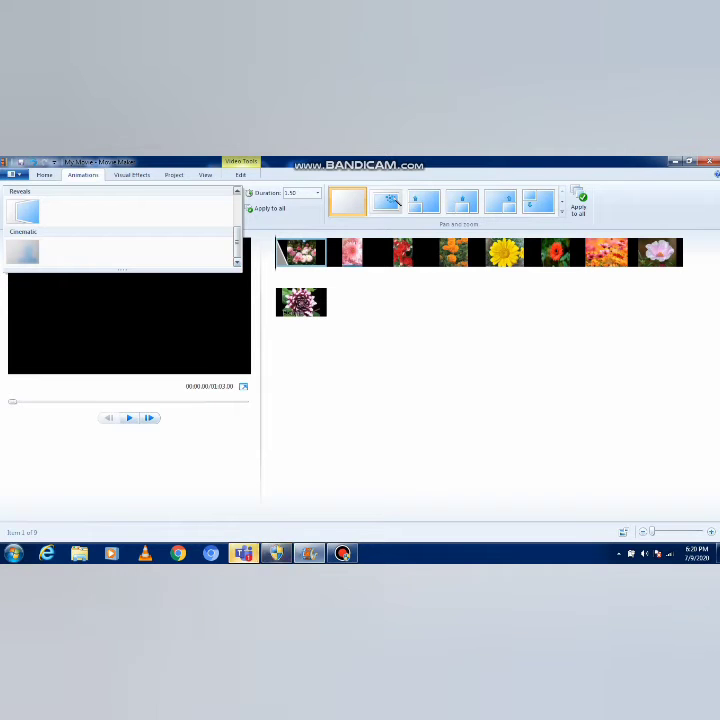
scroll(99, 201, "up", 1)
scroll(99, 215, "up", 1)
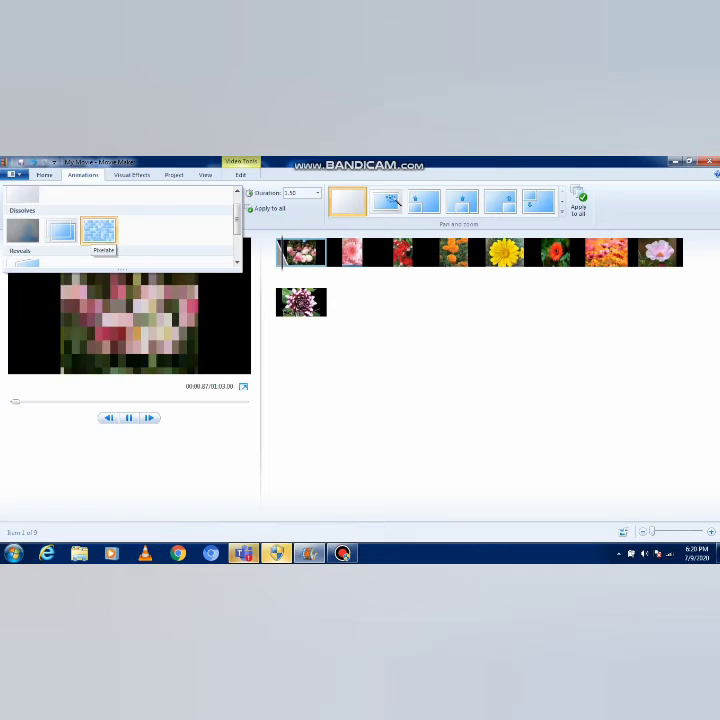
left_click(99, 231)
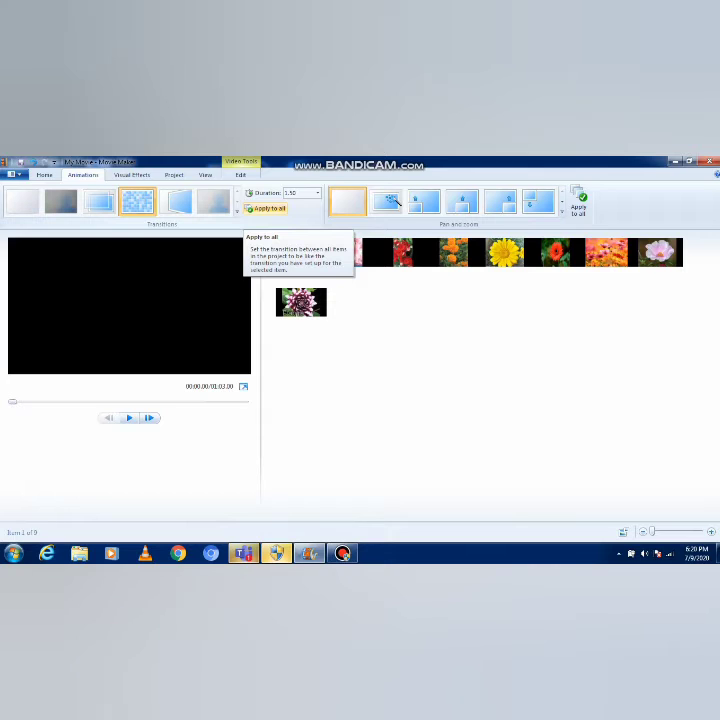
left_click(262, 208)
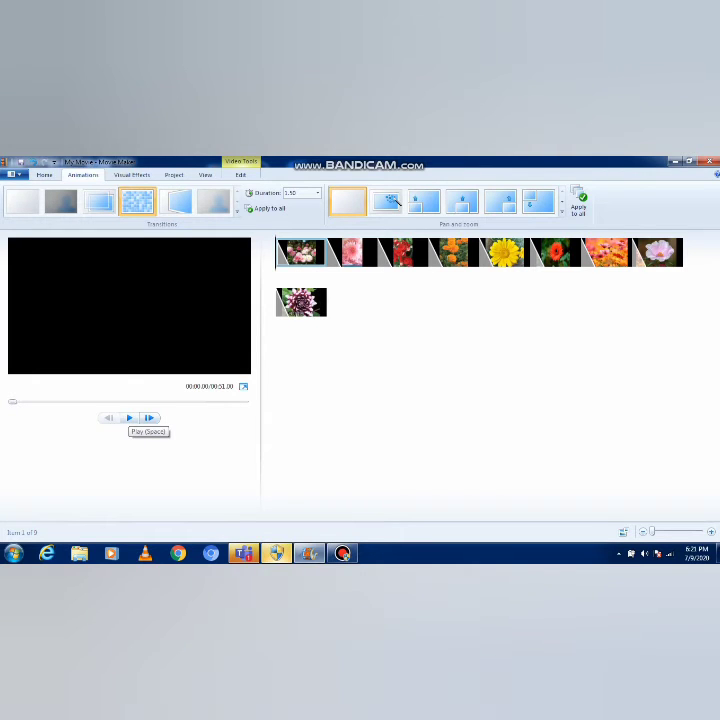
left_click(129, 418)
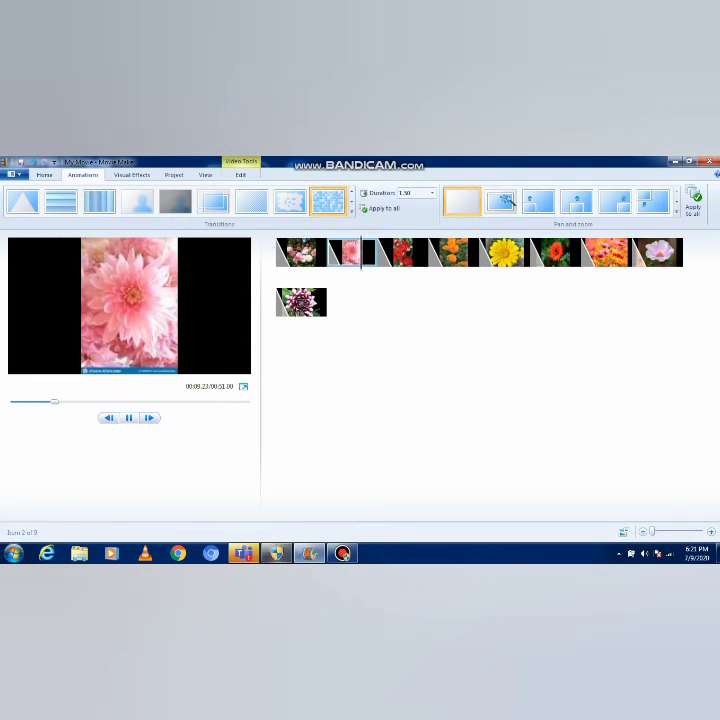
left_click(129, 418)
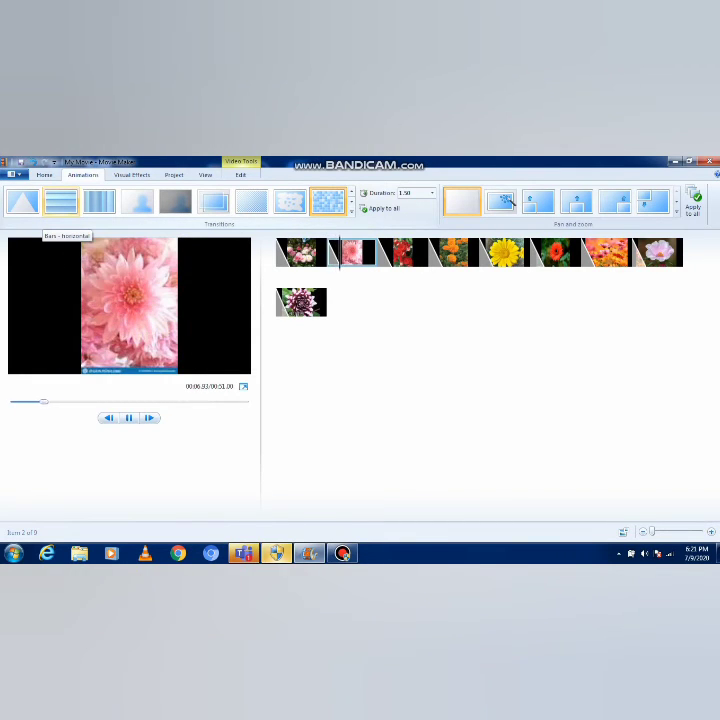
Change the transition to Bars - horizontal for the second photo and the ones after it, and preview the result.
left_click(60, 202)
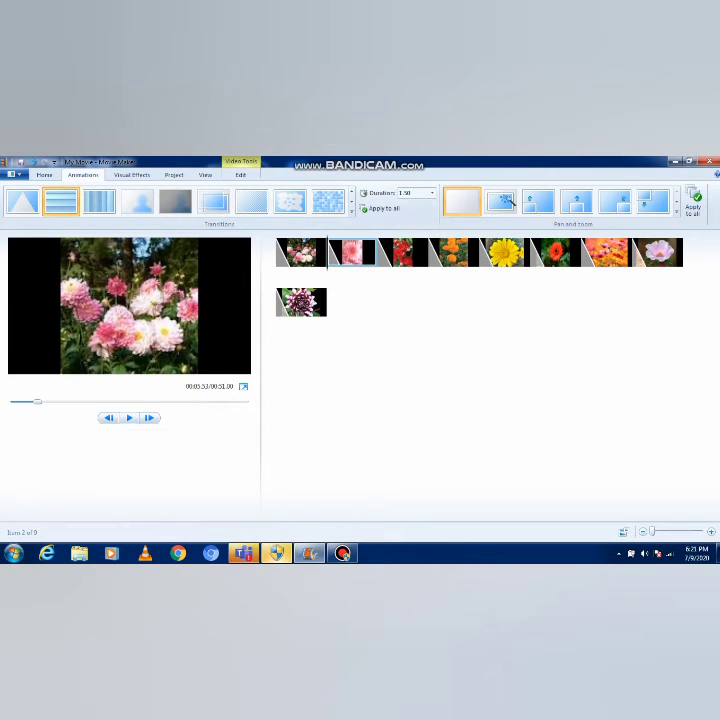
left_click(129, 418)
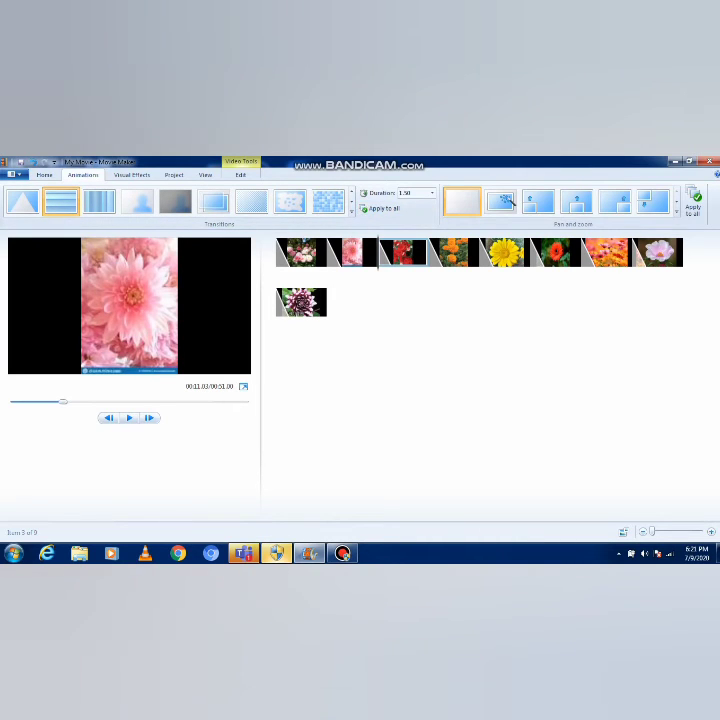
left_click(129, 418)
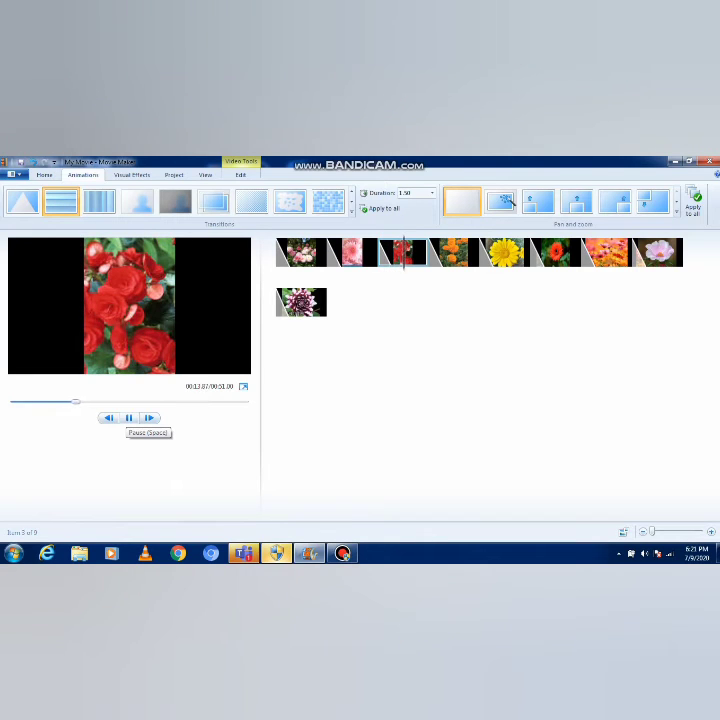
left_click(129, 418)
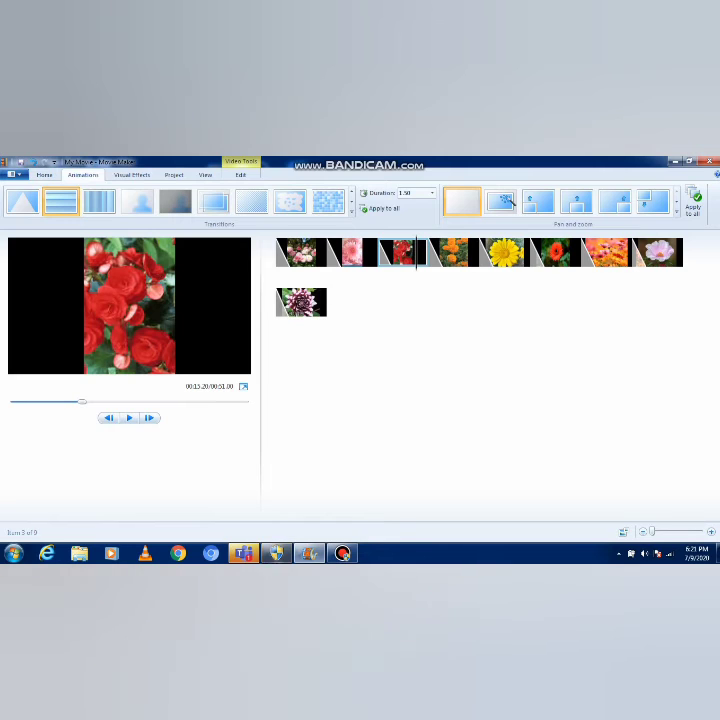
Apply the Cyan tone visual effect to all photos in the movie and play it back to check.
left_click(132, 175)
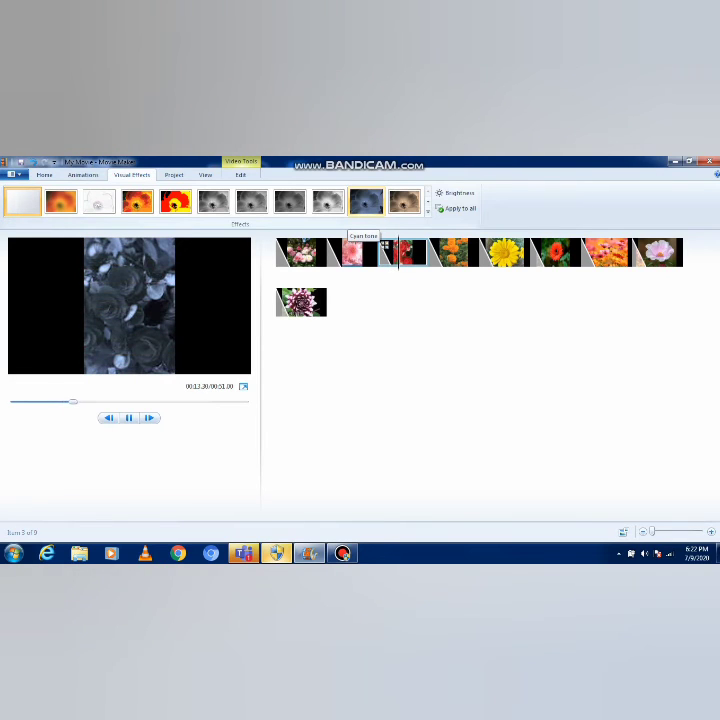
left_click(379, 246)
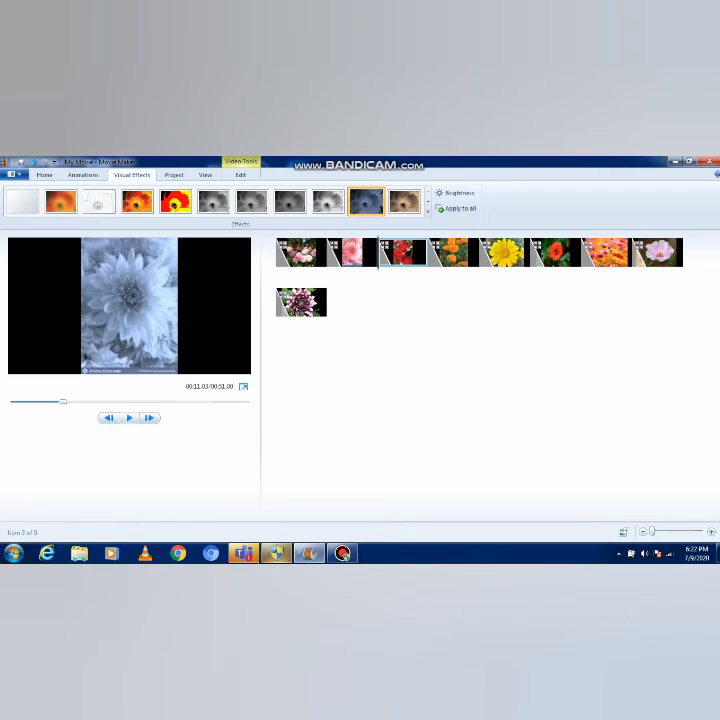
left_click(129, 418)
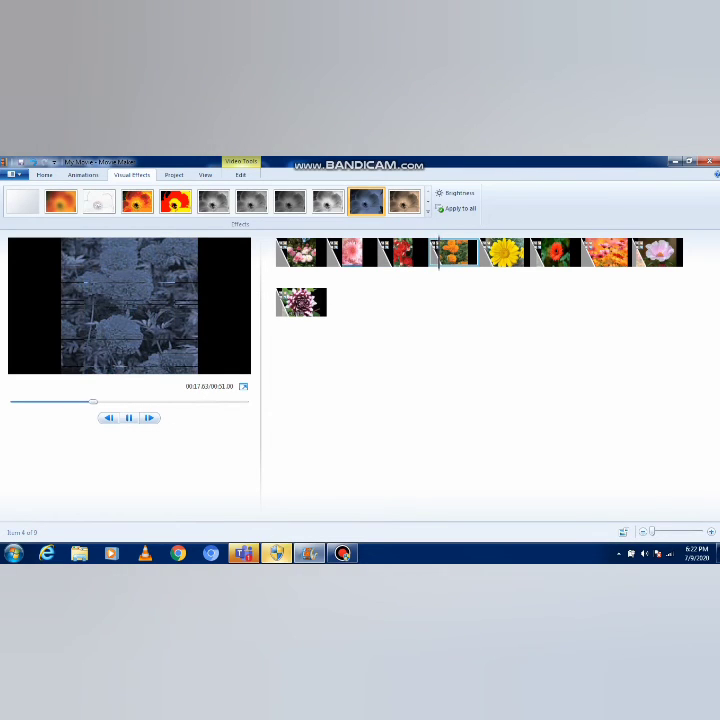
left_click(129, 418)
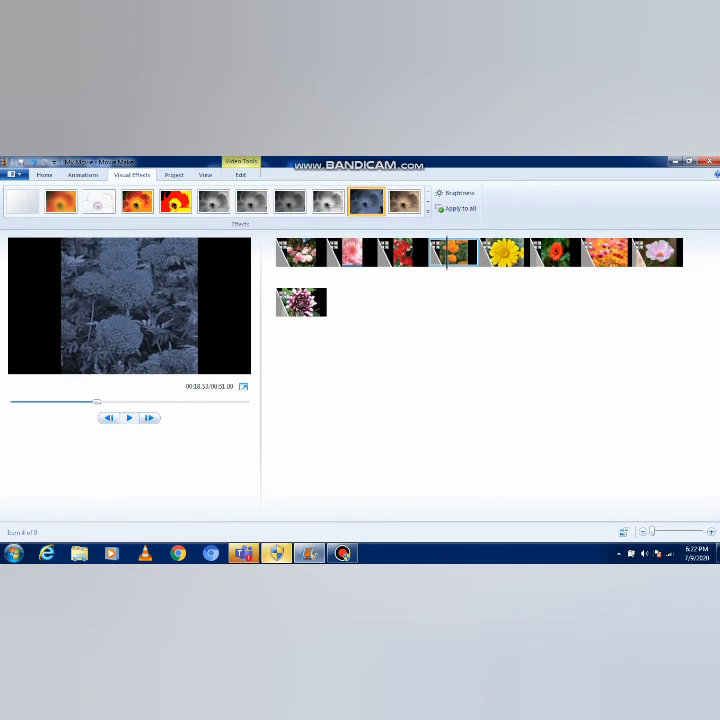
key("space")
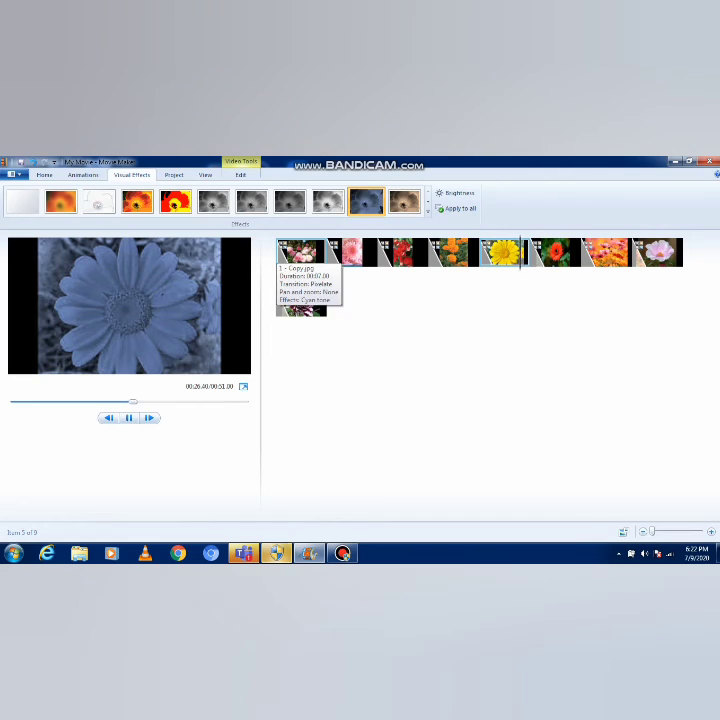
Insert a title before the first photo and replace its default text with "Flowers".
left_click(295, 252)
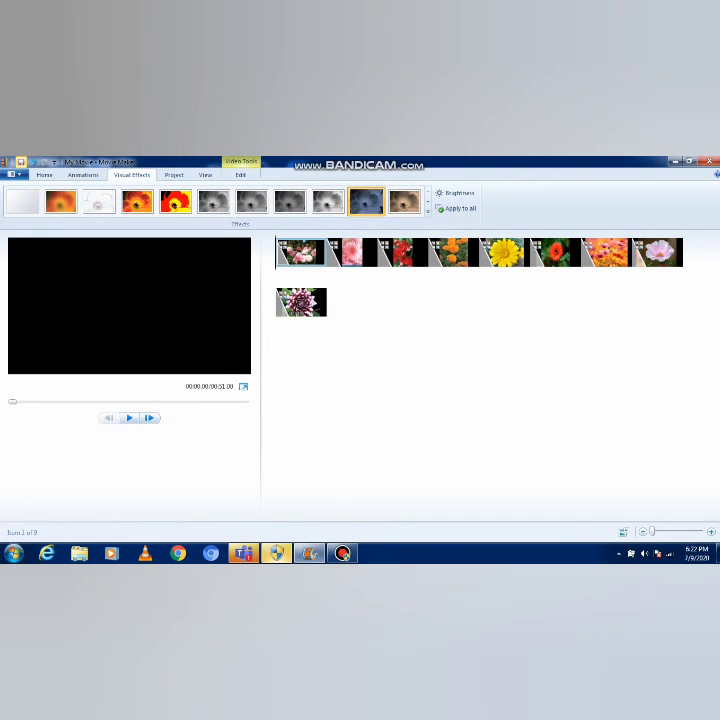
left_click(44, 175)
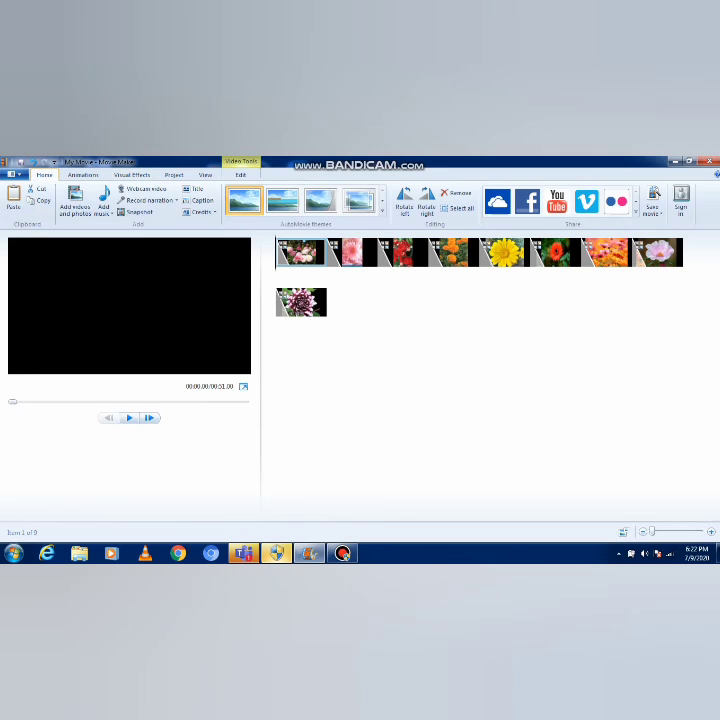
left_click(194, 189)
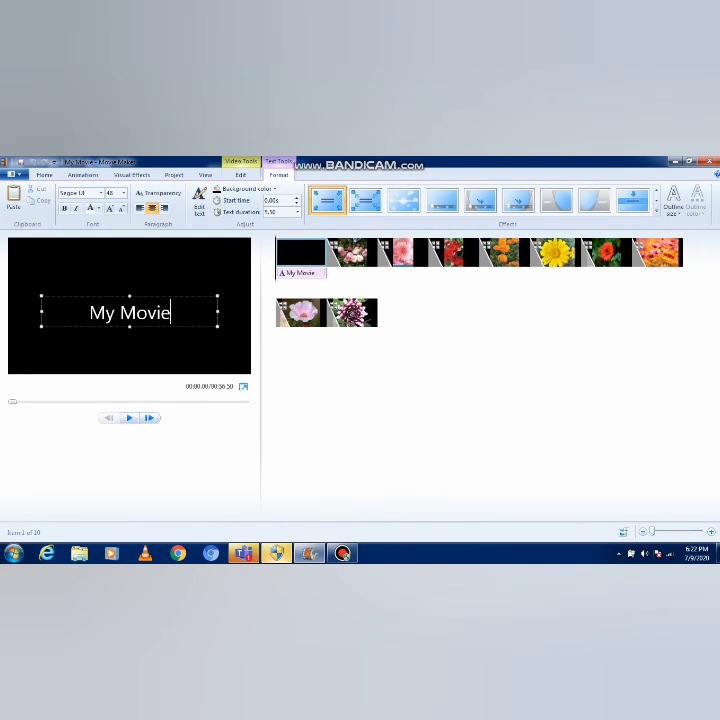
key("BackSpace")
key("BackSpace")
key("BackSpace")
key("BackSpace")
key("BackSpace")
key("BackSpace")
key("BackSpace")
key("BackSpace")
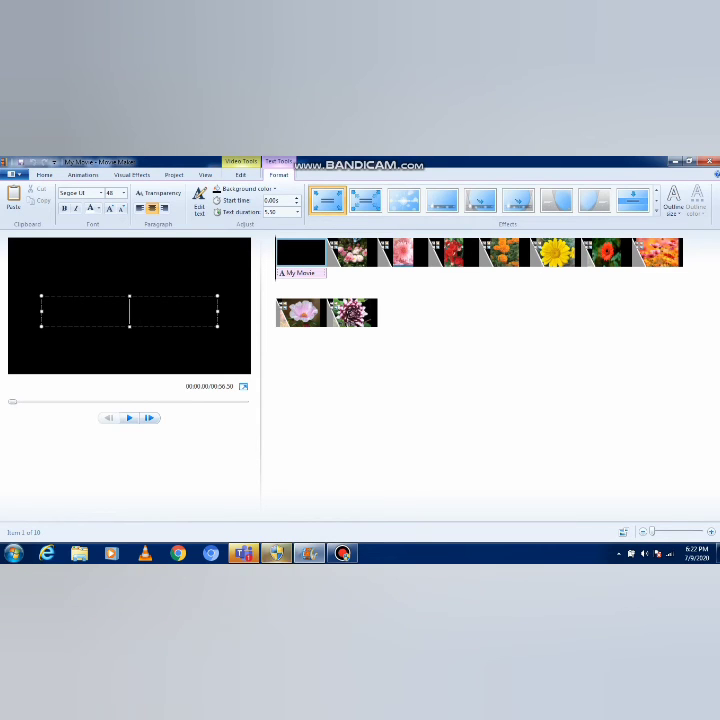
type("Flowers")
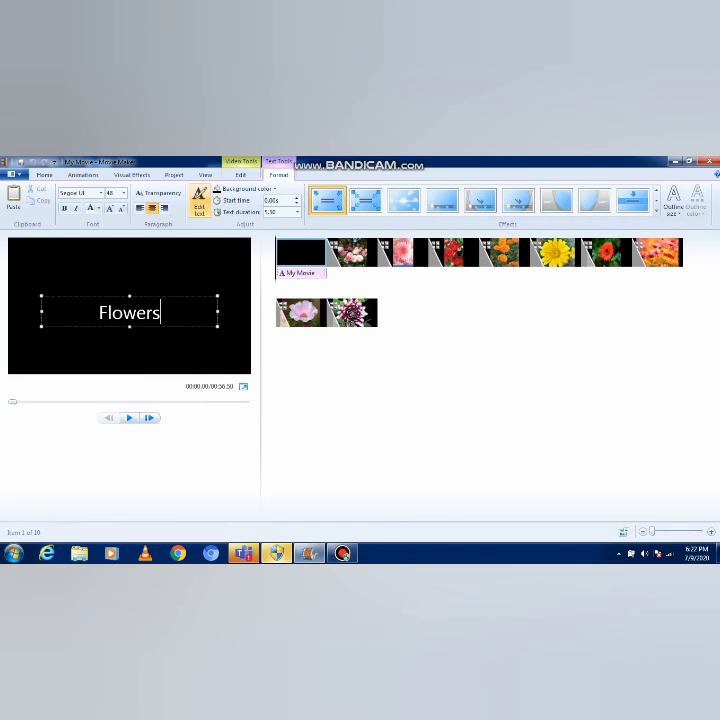
Select the whole "Flowers" title text and set its font to Ravie.
left_click(200, 201)
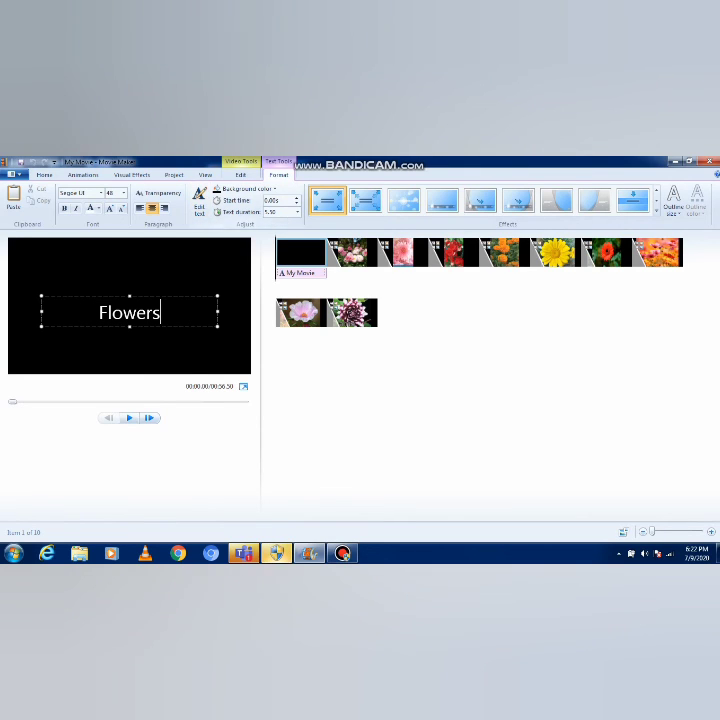
key("shift+Left")
key("shift+Left")
key("shift+Left")
key("shift+Left")
key("shift+Left")
key("shift+Left")
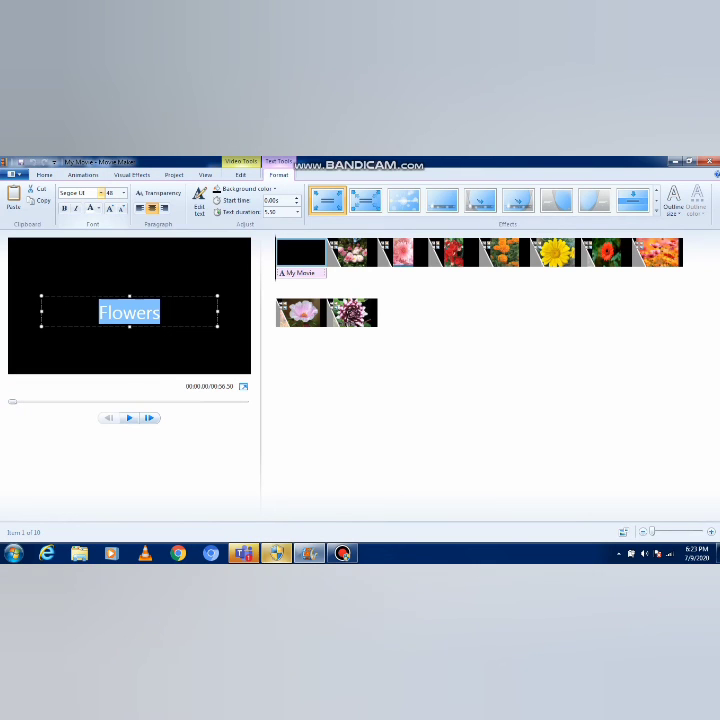
left_click(101, 193)
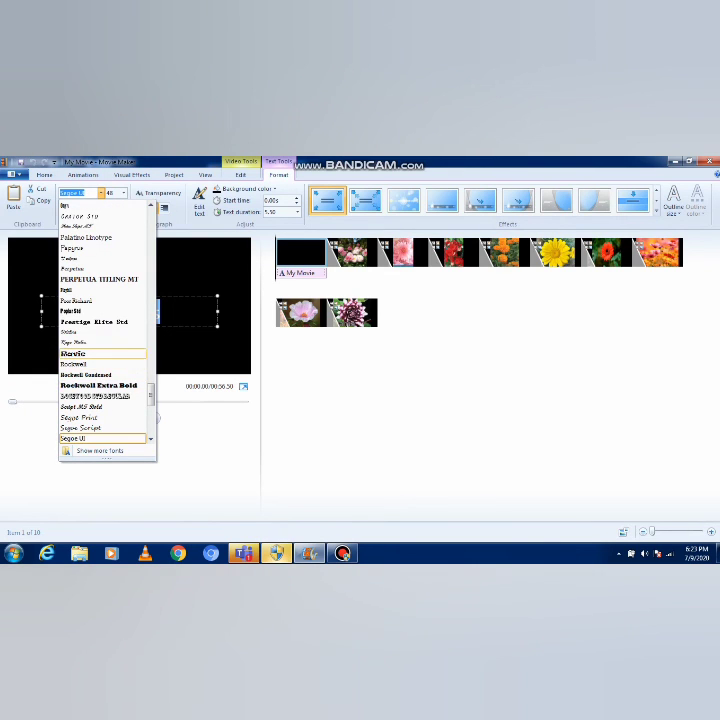
left_click(80, 354)
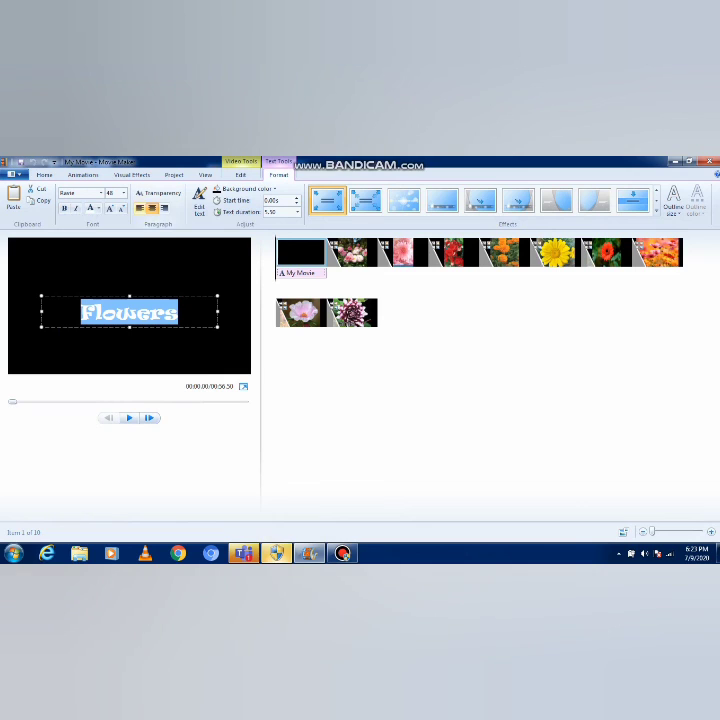
Set the selected title text to size 72, bold, with red as its color.
left_click(123, 193)
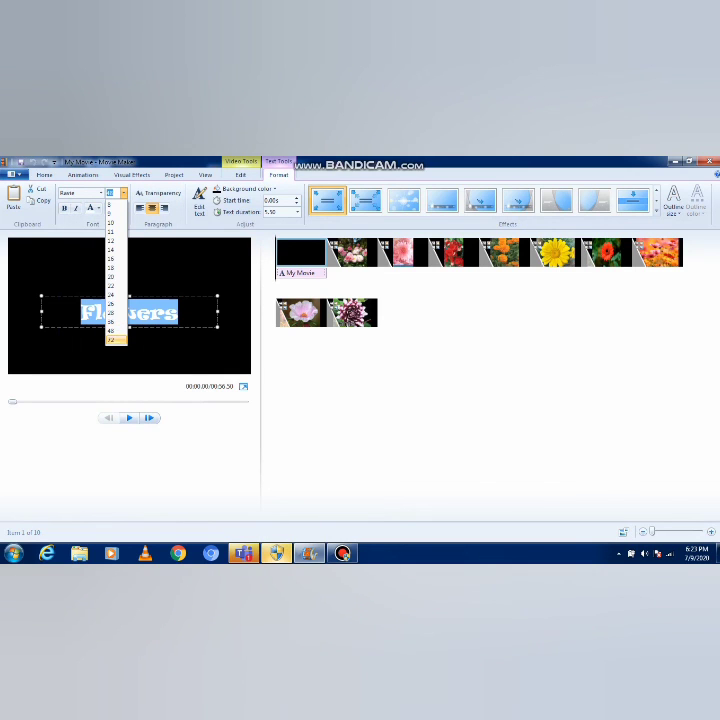
left_click(113, 341)
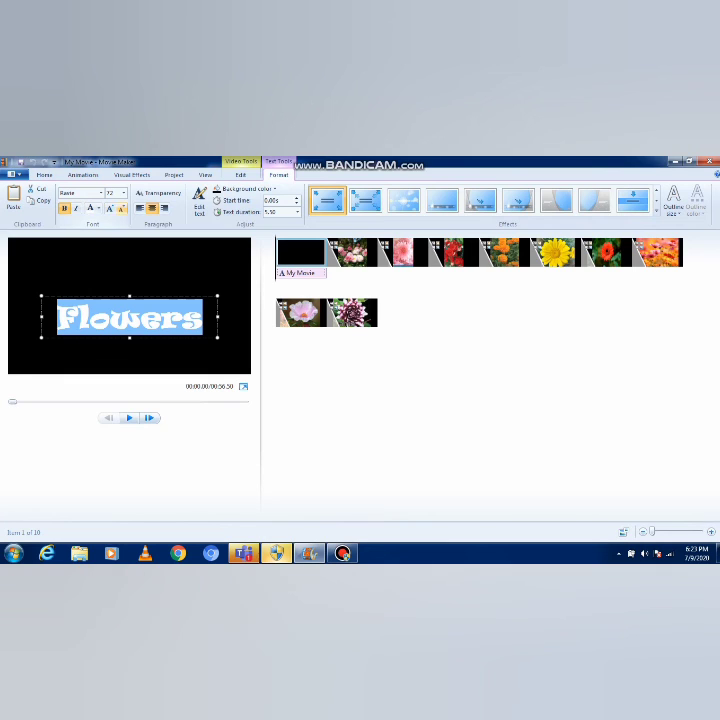
left_click(98, 208)
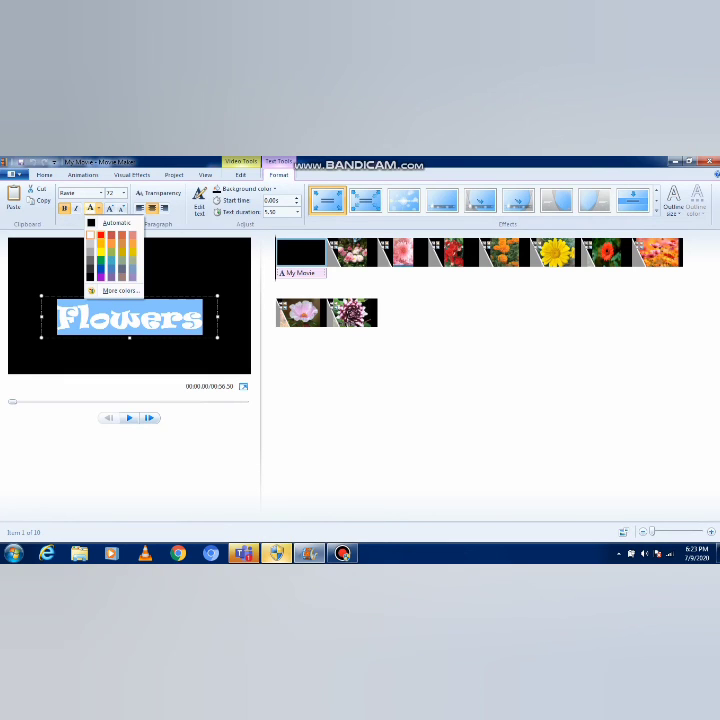
left_click(101, 235)
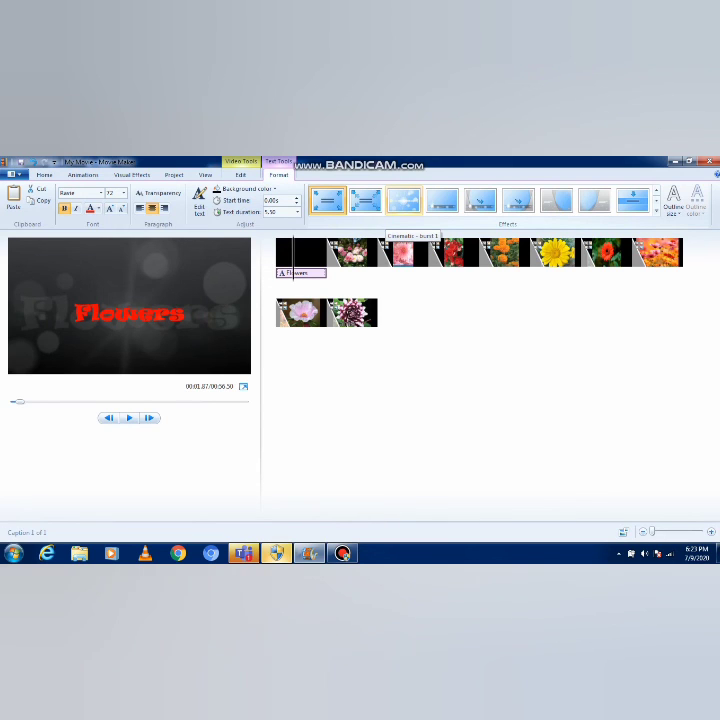
Apply the Cinematic - burst 1 text effect to the title and preview the movie from the start.
left_click(403, 203)
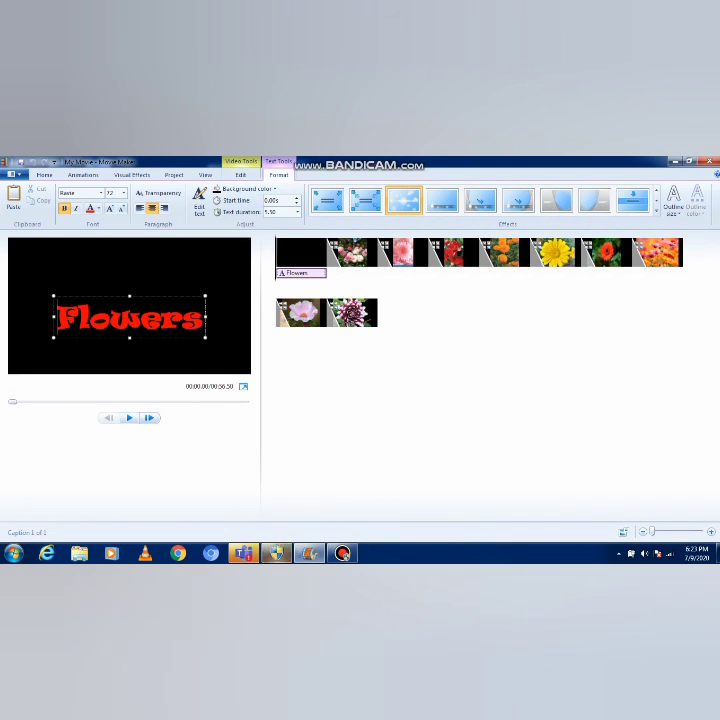
left_click(129, 418)
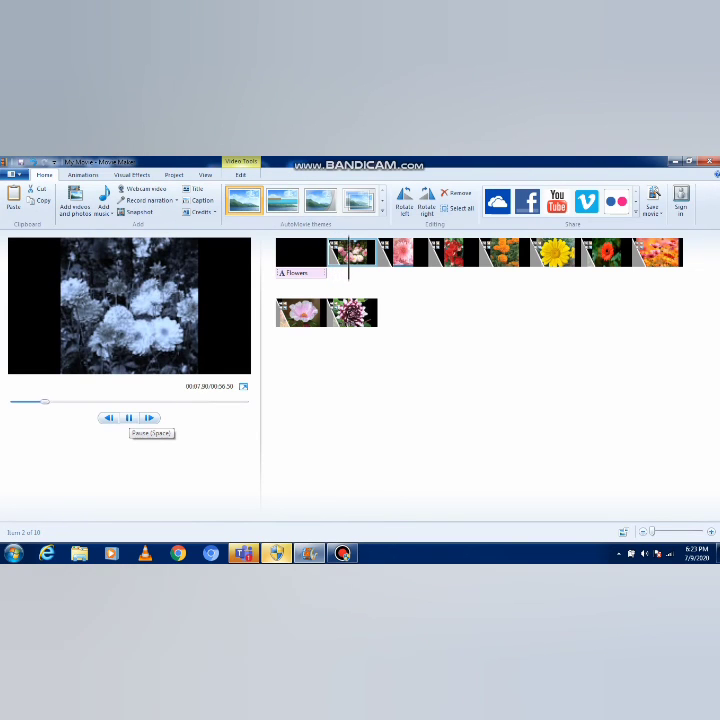
left_click(128, 418)
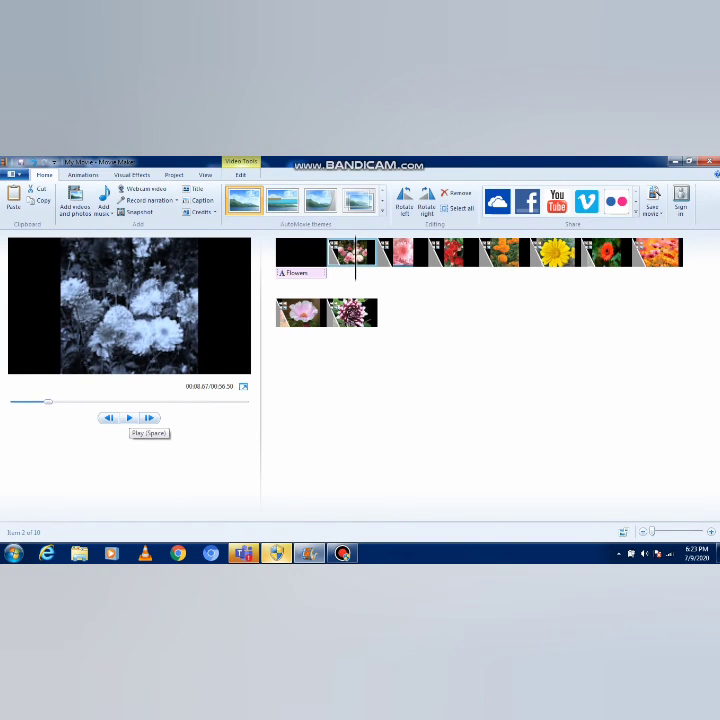